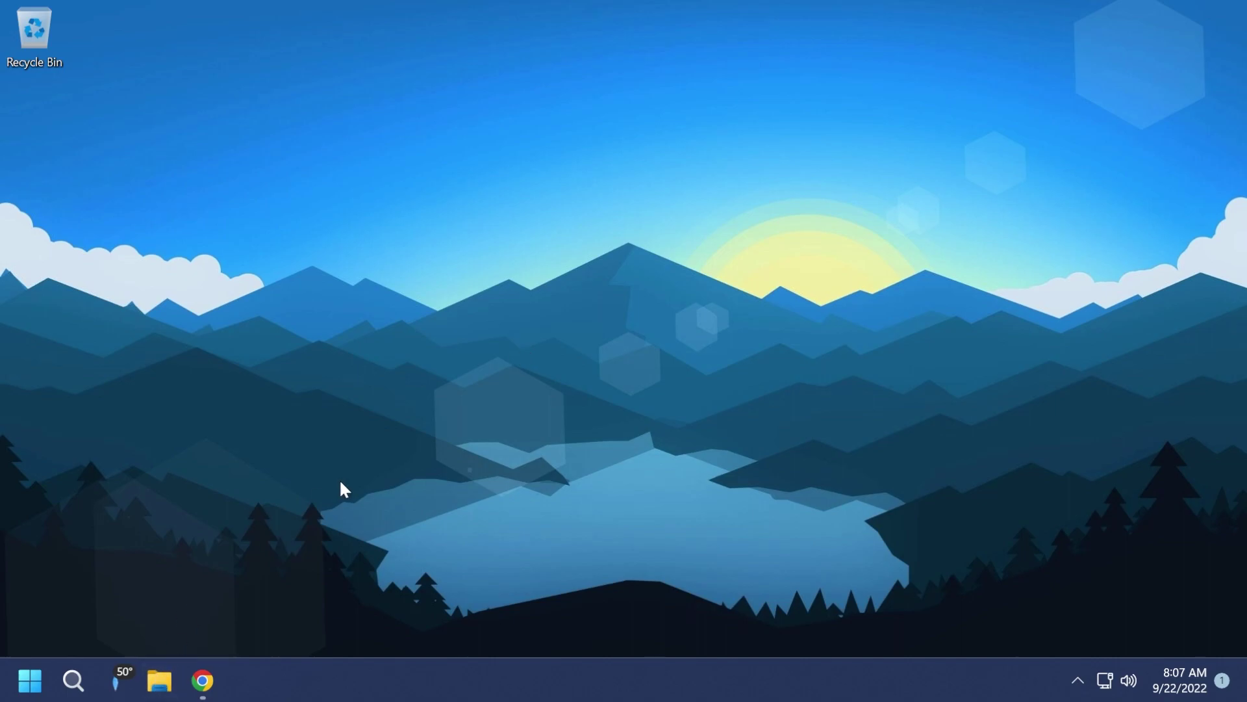
Open File Explorer on This PC and reposition its window.
{"action": "key", "text": "super+e"}
{"action": "left_click", "coordinate": [185, 475]}
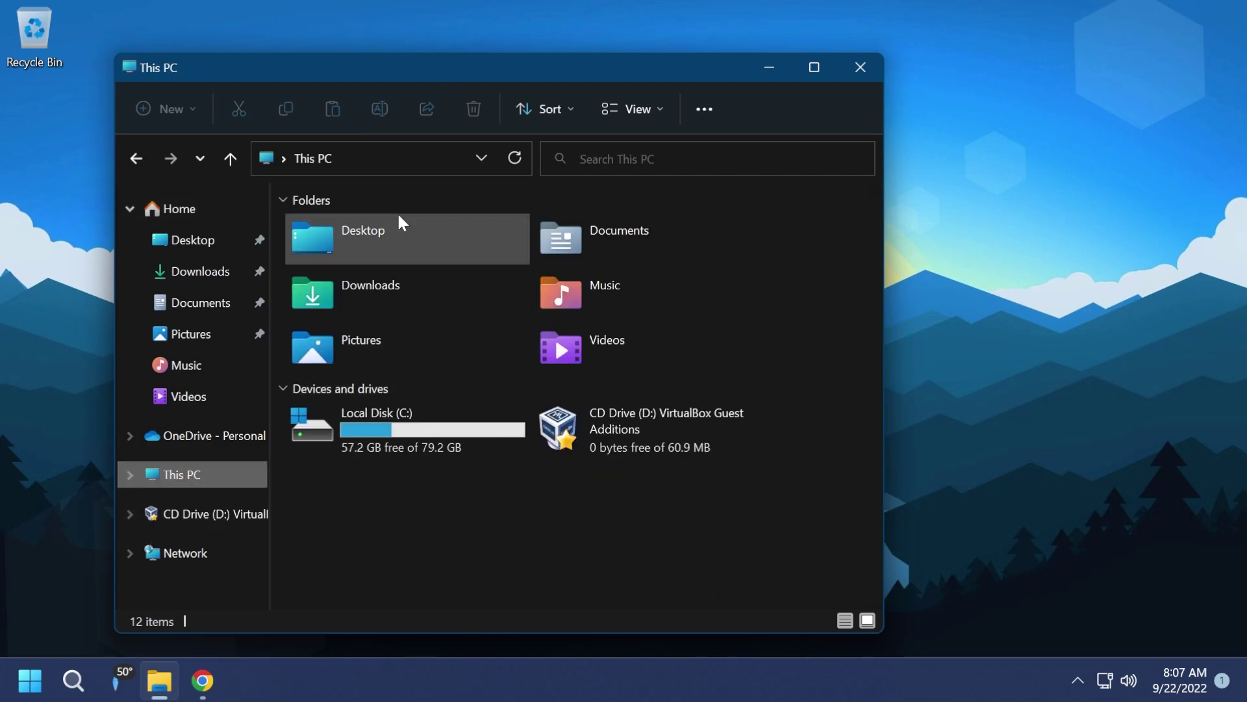
{"action": "left_click_drag", "start_coordinate": [344, 62], "coordinate": [428, 58]}
{"action": "left_click_drag", "start_coordinate": [320, 61], "coordinate": [348, 54]}
Close the This PC window and download ViVeTool-v0.3.1.zip from the GitHub release assets.
{"action": "left_click", "coordinate": [1078, 328]}
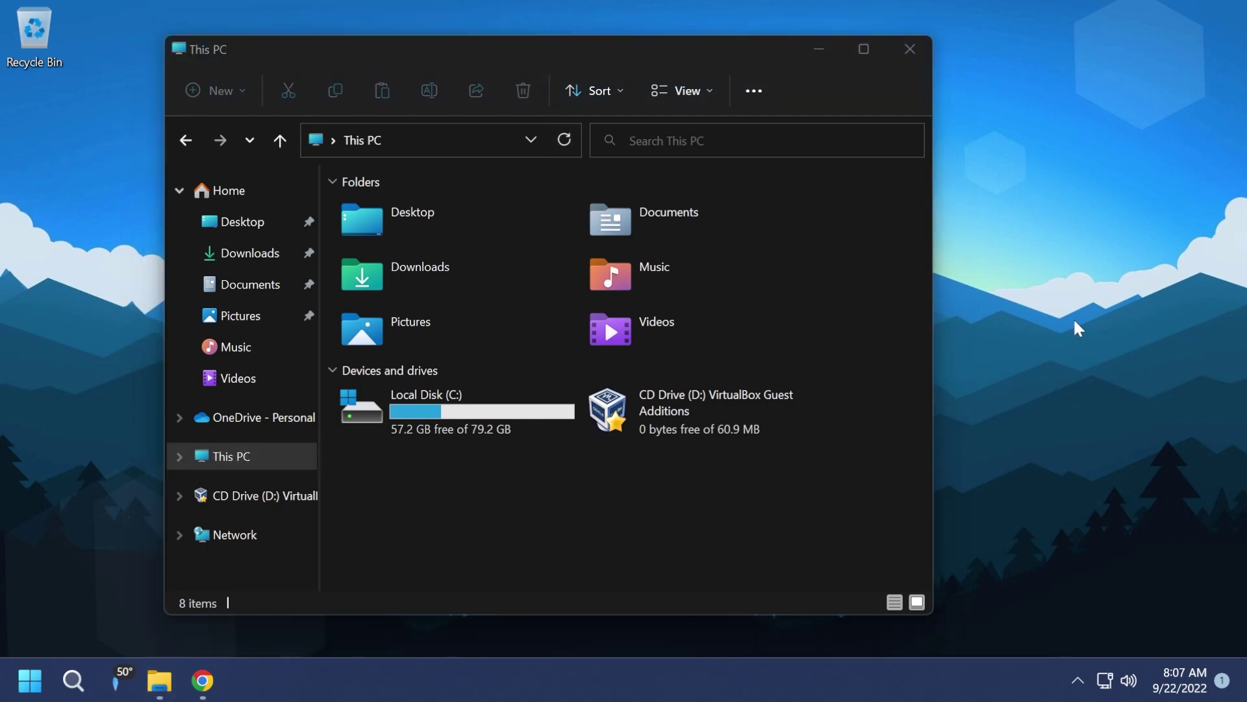
{"action": "left_click", "coordinate": [418, 60]}
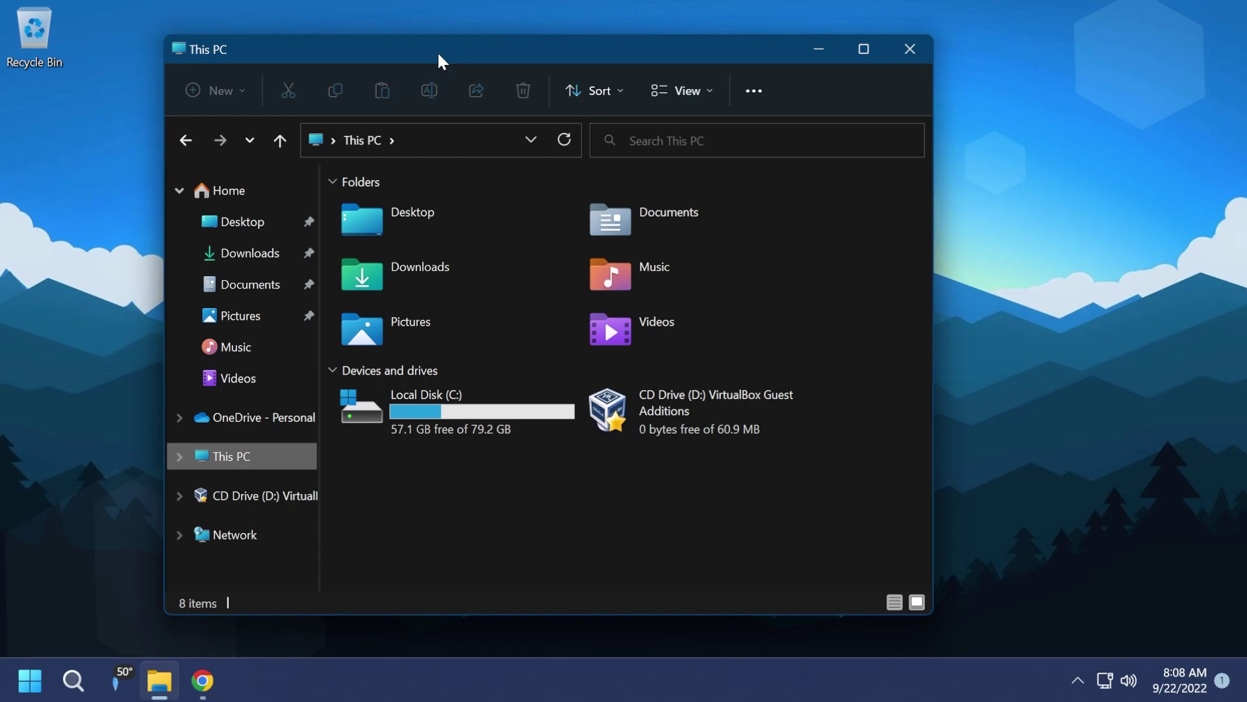
{"action": "key", "text": "alt+F4"}
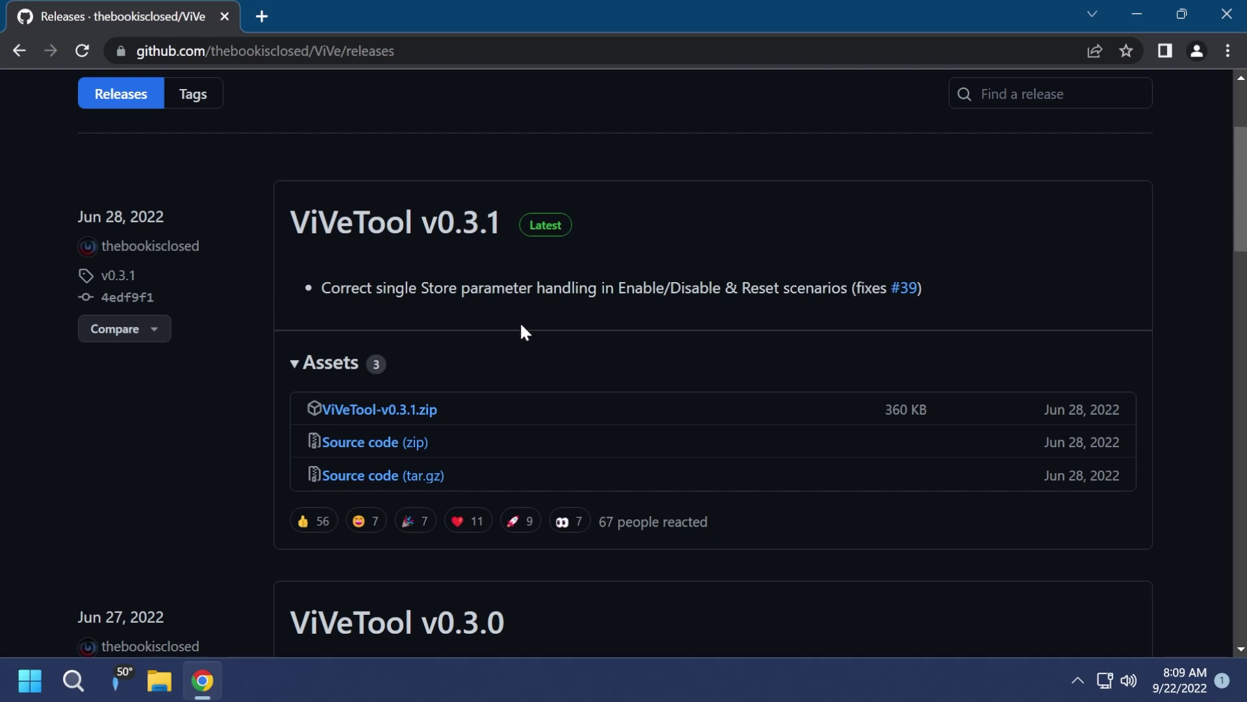
{"action": "left_click", "coordinate": [401, 421]}
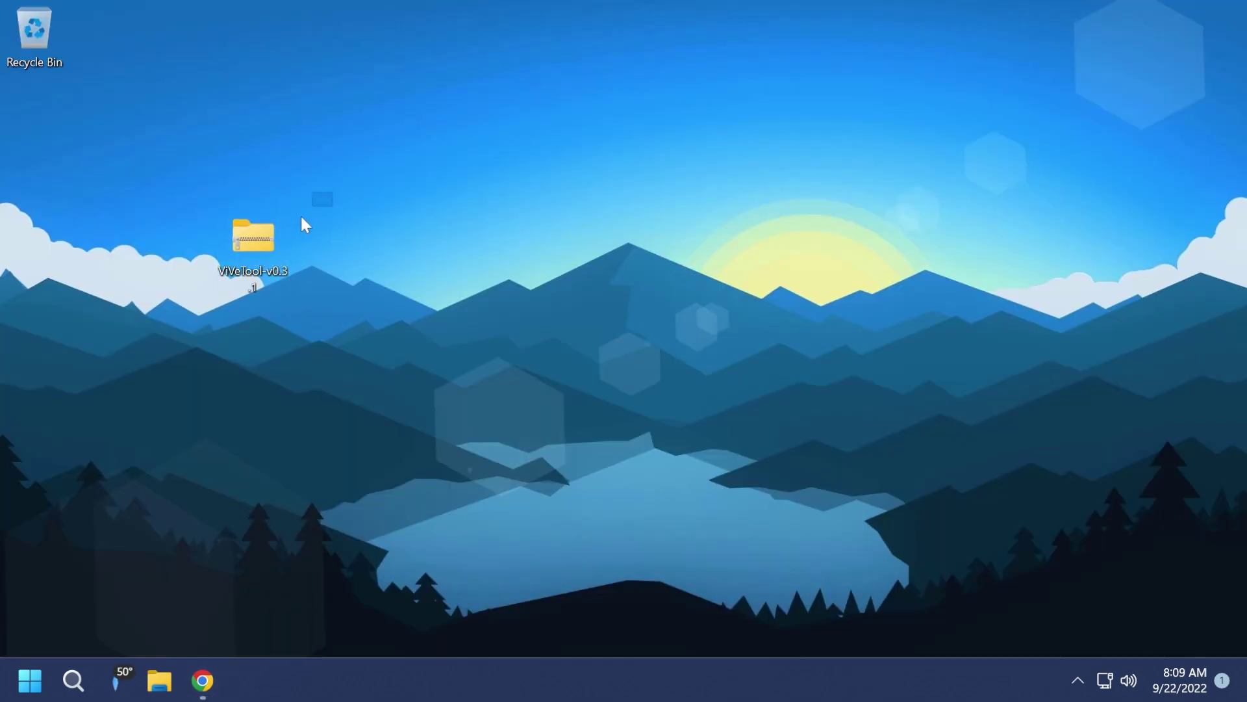
Start Extract All on the ViVeTool zip and browse for a destination folder.
{"action": "right_click", "coordinate": [244, 243]}
{"action": "left_click", "coordinate": [340, 301]}
{"action": "left_click", "coordinate": [830, 242]}
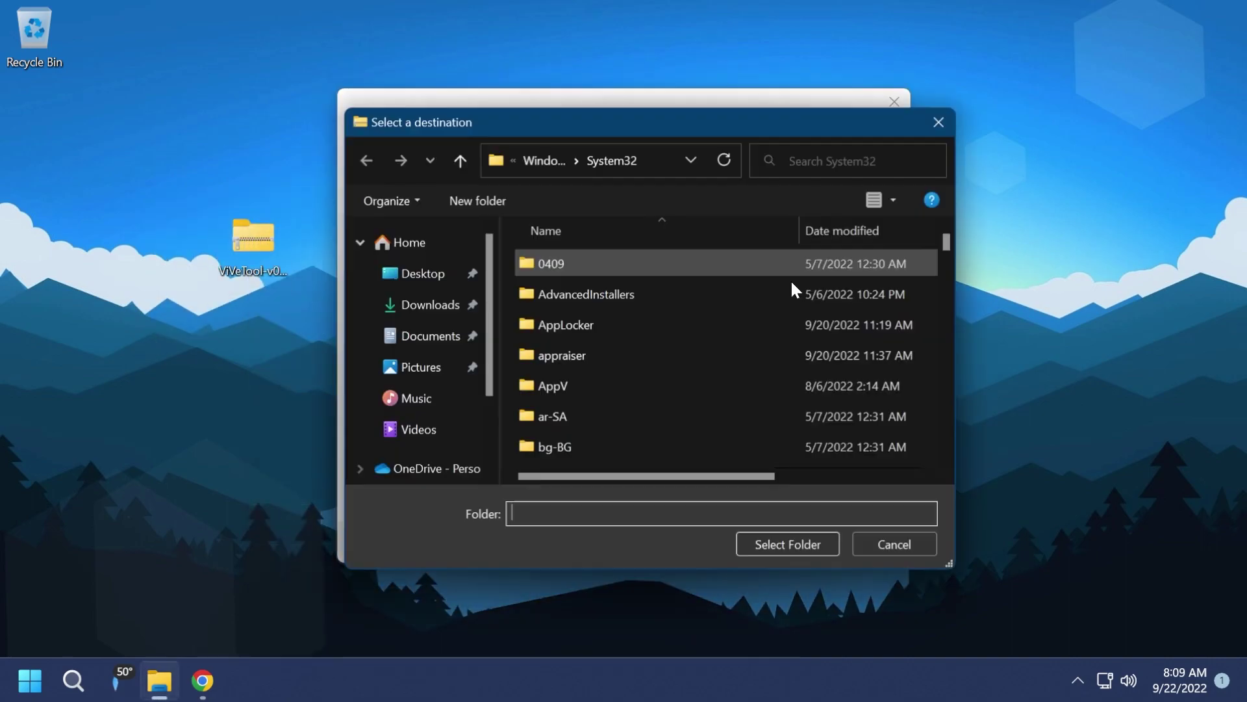
Choose C:\Windows\System32 as the extraction destination.
{"action": "scroll", "coordinate": [455, 406], "scroll_direction": "down", "scroll_amount": 3}
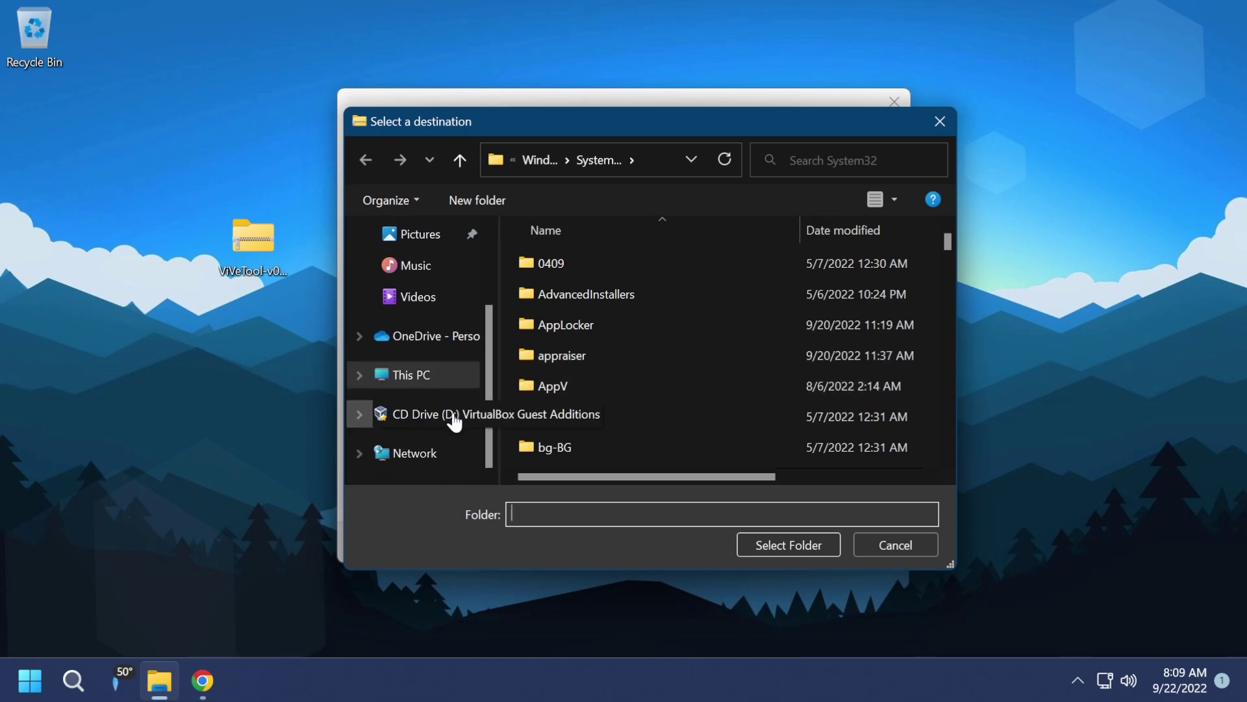
{"action": "left_click", "coordinate": [423, 388]}
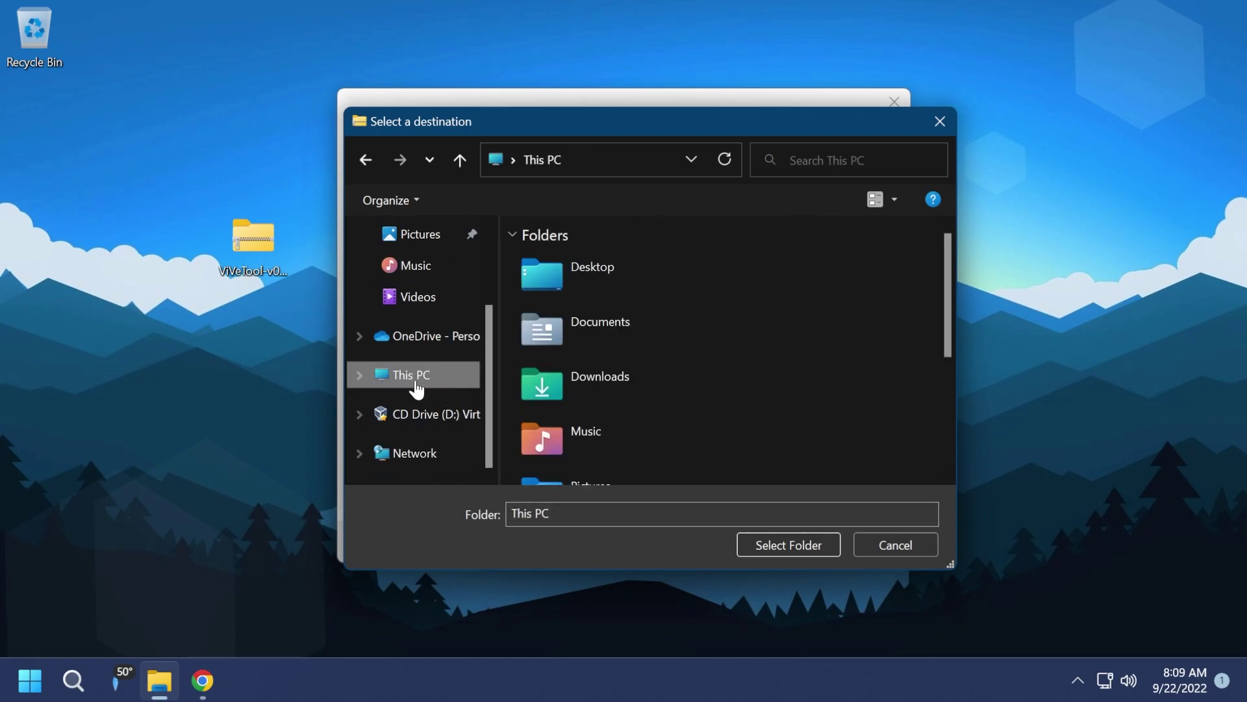
{"action": "scroll", "coordinate": [633, 403], "scroll_direction": "down", "scroll_amount": 3}
{"action": "left_click", "coordinate": [633, 408]}
{"action": "double_click", "coordinate": [633, 408]}
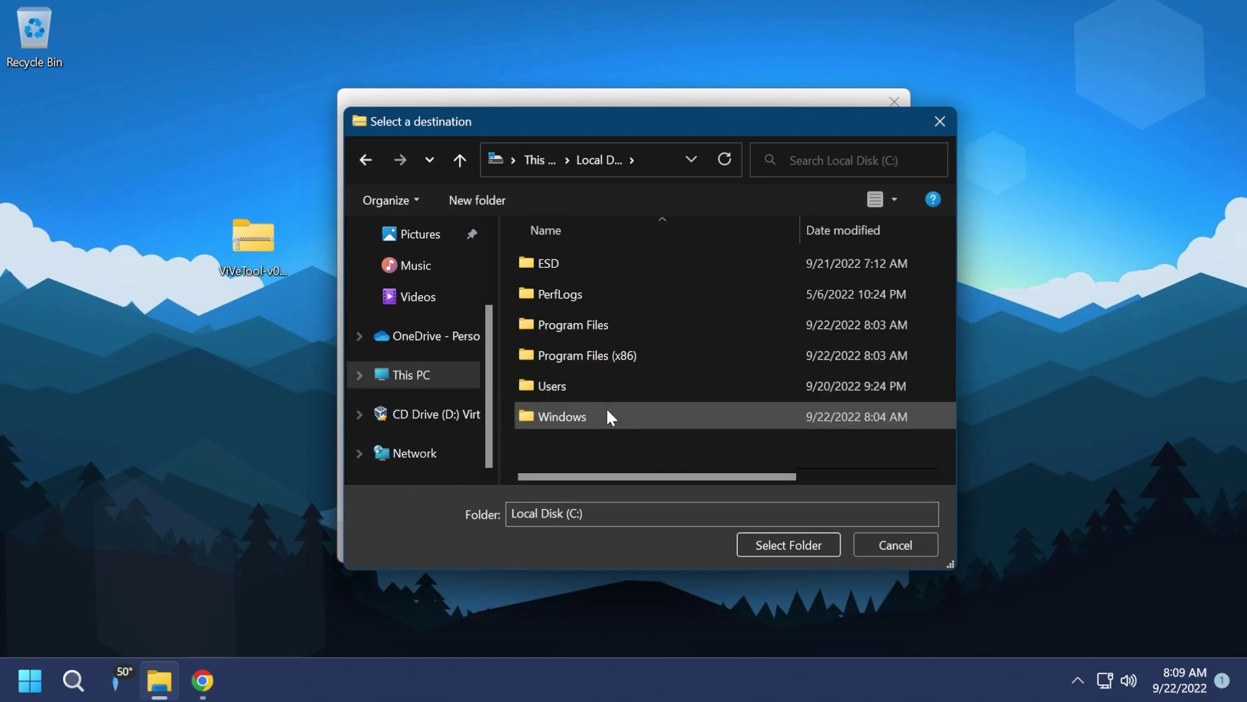
{"action": "double_click", "coordinate": [606, 410]}
{"action": "scroll", "coordinate": [654, 346], "scroll_direction": "down", "scroll_amount": 8}
{"action": "scroll", "coordinate": [654, 346], "scroll_direction": "down", "scroll_amount": 9}
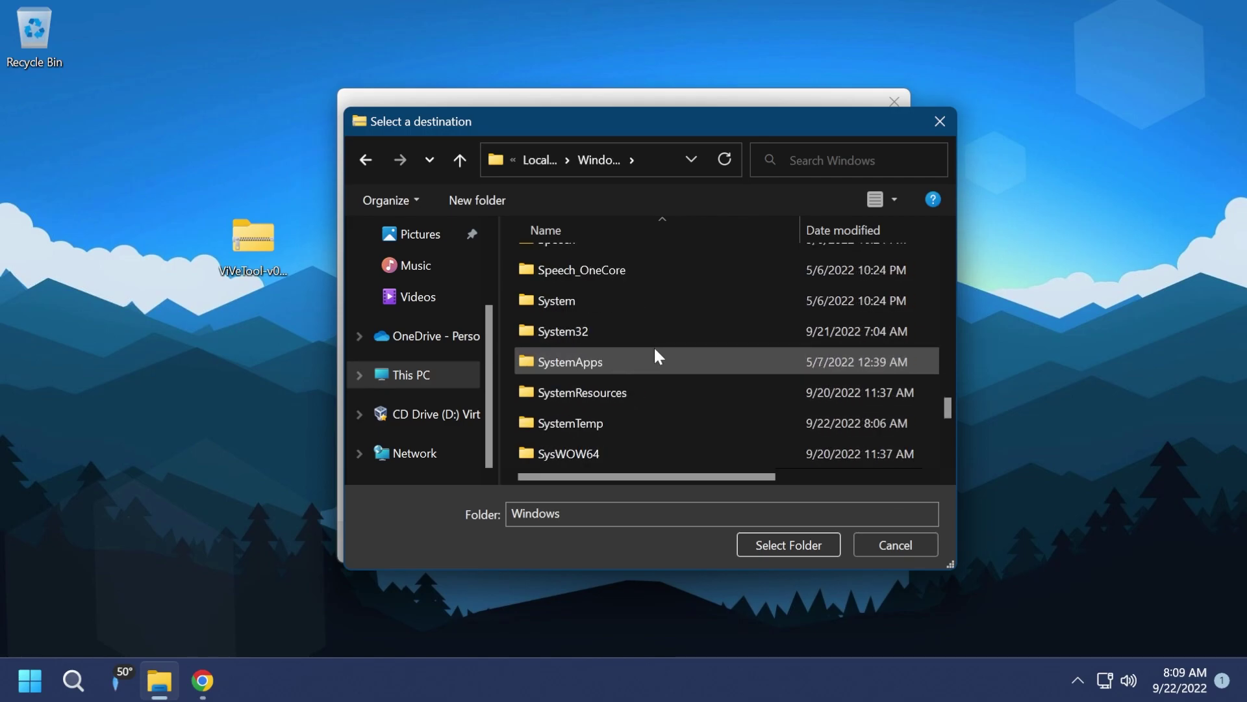
{"action": "left_click", "coordinate": [587, 328]}
{"action": "left_click", "coordinate": [792, 546]}
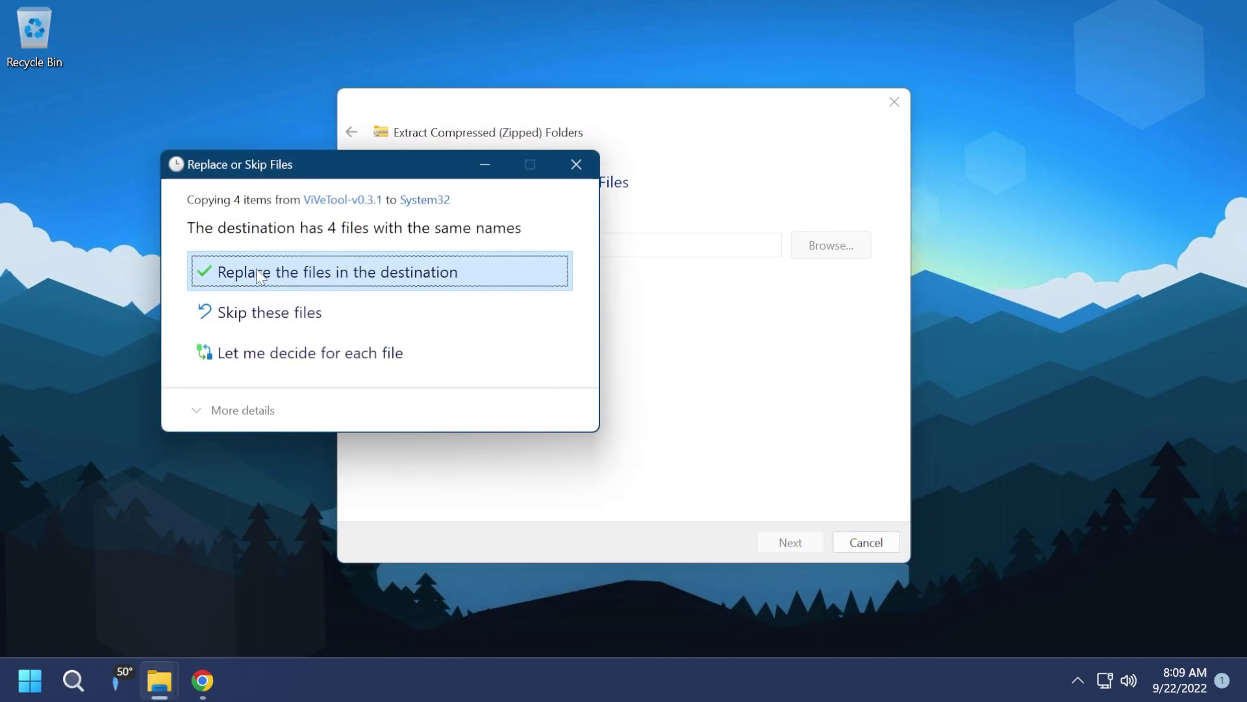
Replace the 4 same-named files in System32, approve each admin prompt, and close System32.
{"action": "left_click", "coordinate": [272, 270]}
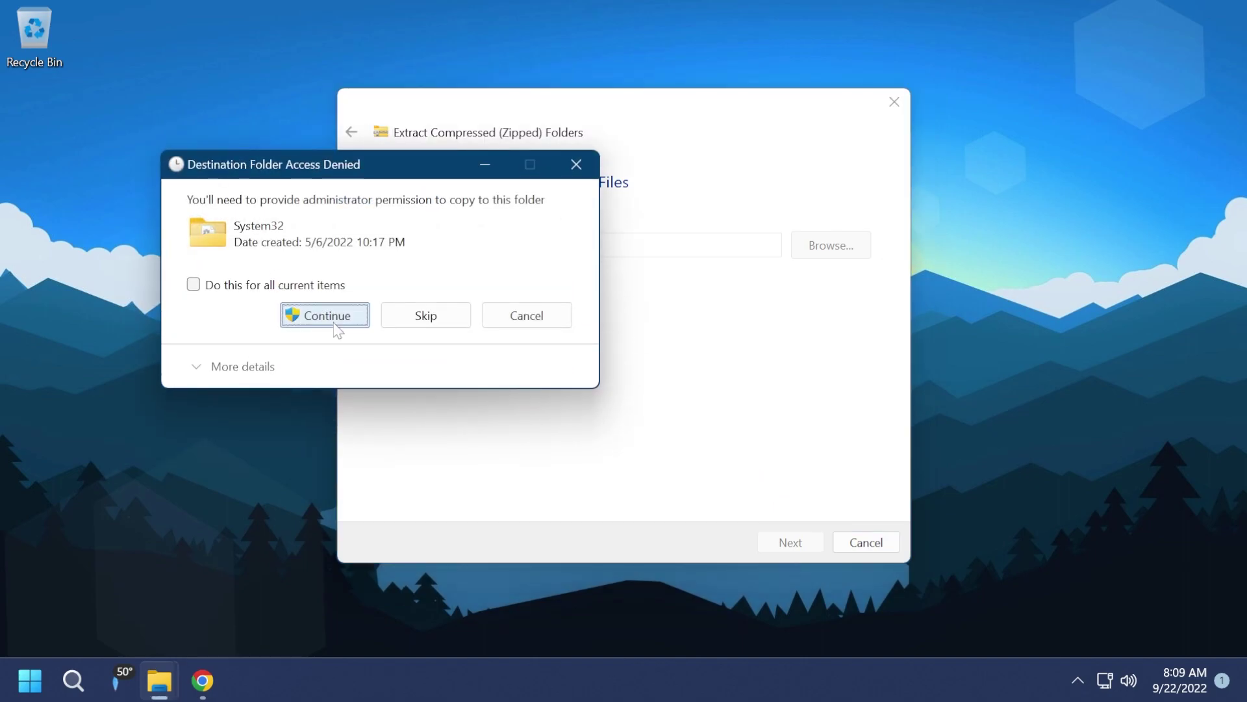
{"action": "left_click", "coordinate": [327, 314]}
{"action": "left_click", "coordinate": [322, 316]}
{"action": "left_click", "coordinate": [320, 317]}
{"action": "left_click", "coordinate": [321, 318]}
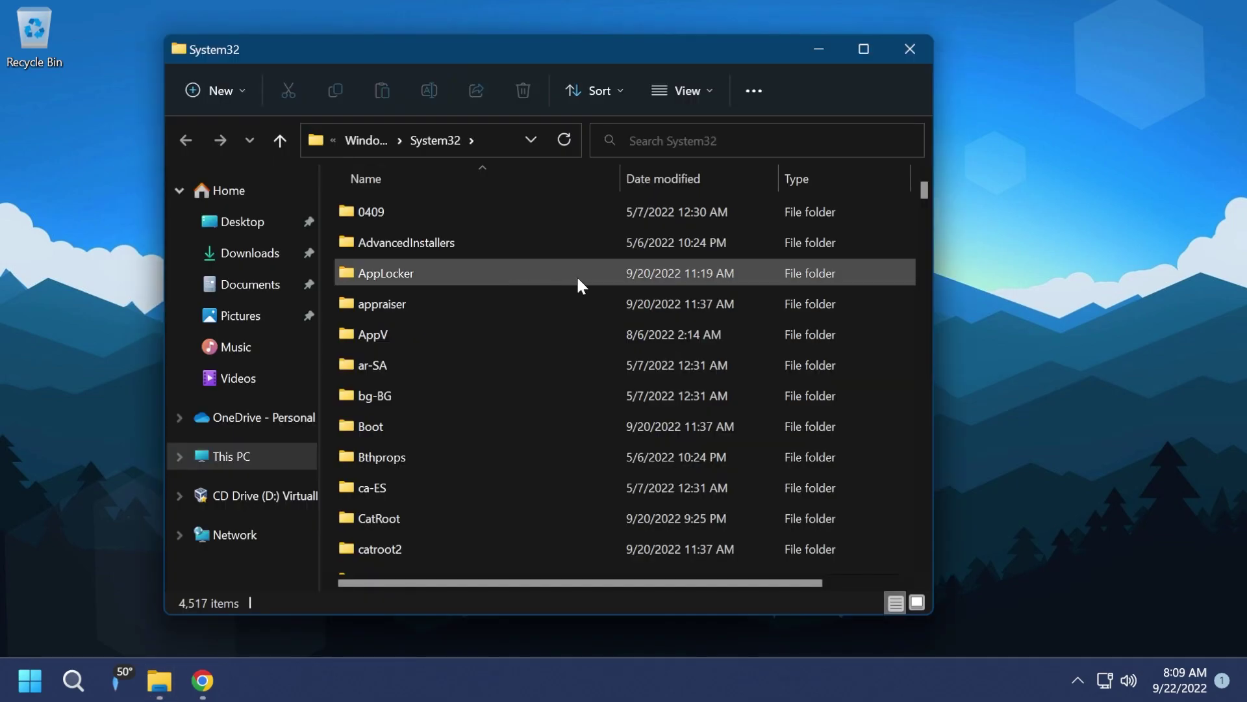
{"action": "left_click", "coordinate": [910, 48]}
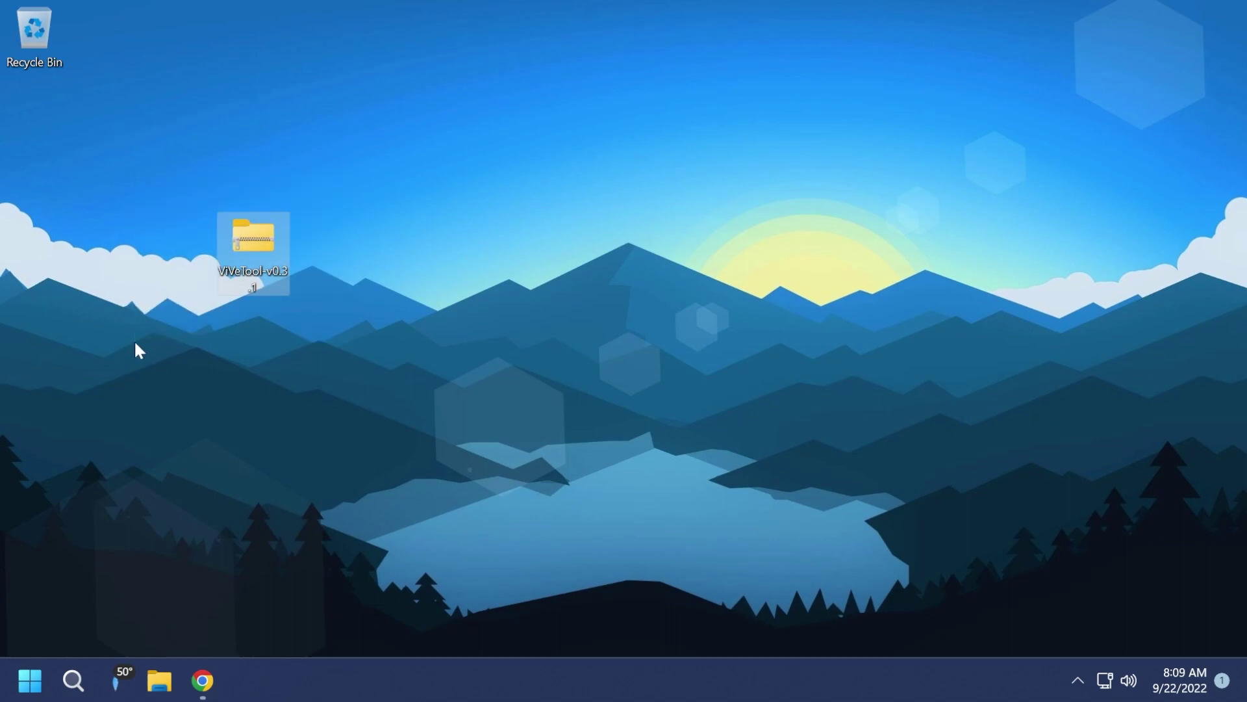
Permanently delete the ViVeTool zip, then launch cmd as administrator from Windows Search.
{"action": "key", "text": "shift+Delete"}
{"action": "key", "text": "Return"}
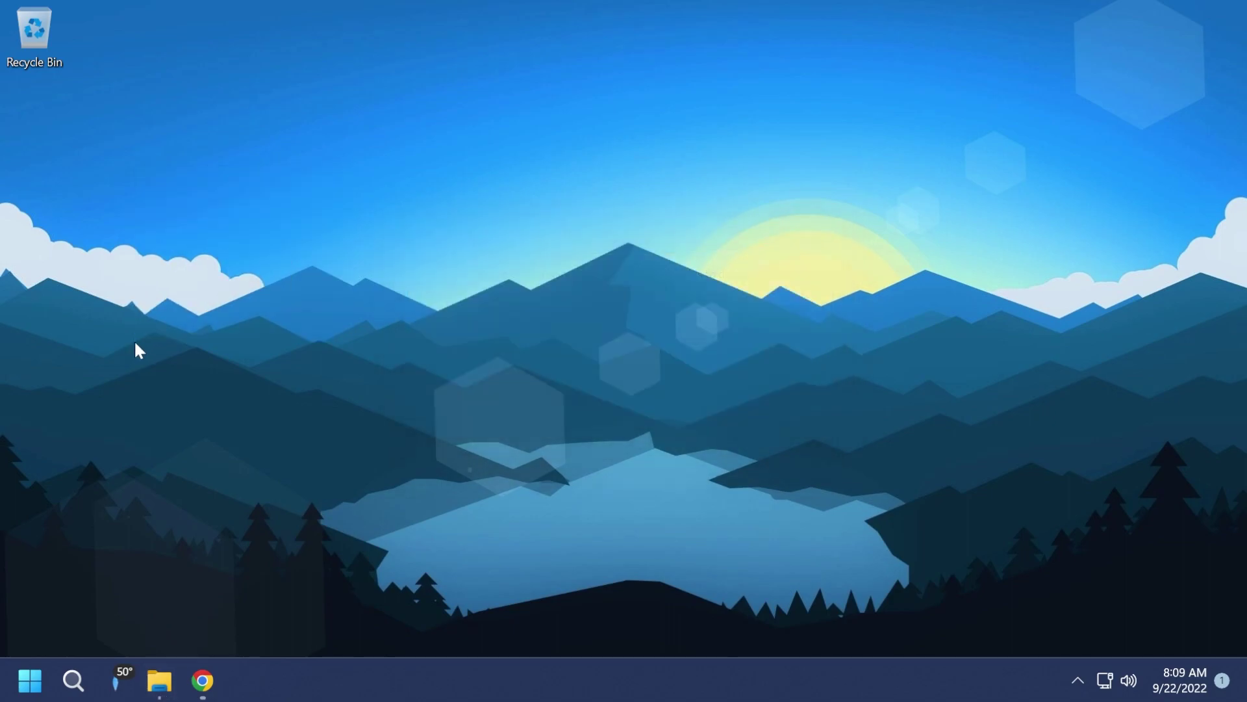
{"action": "left_click", "coordinate": [73, 681]}
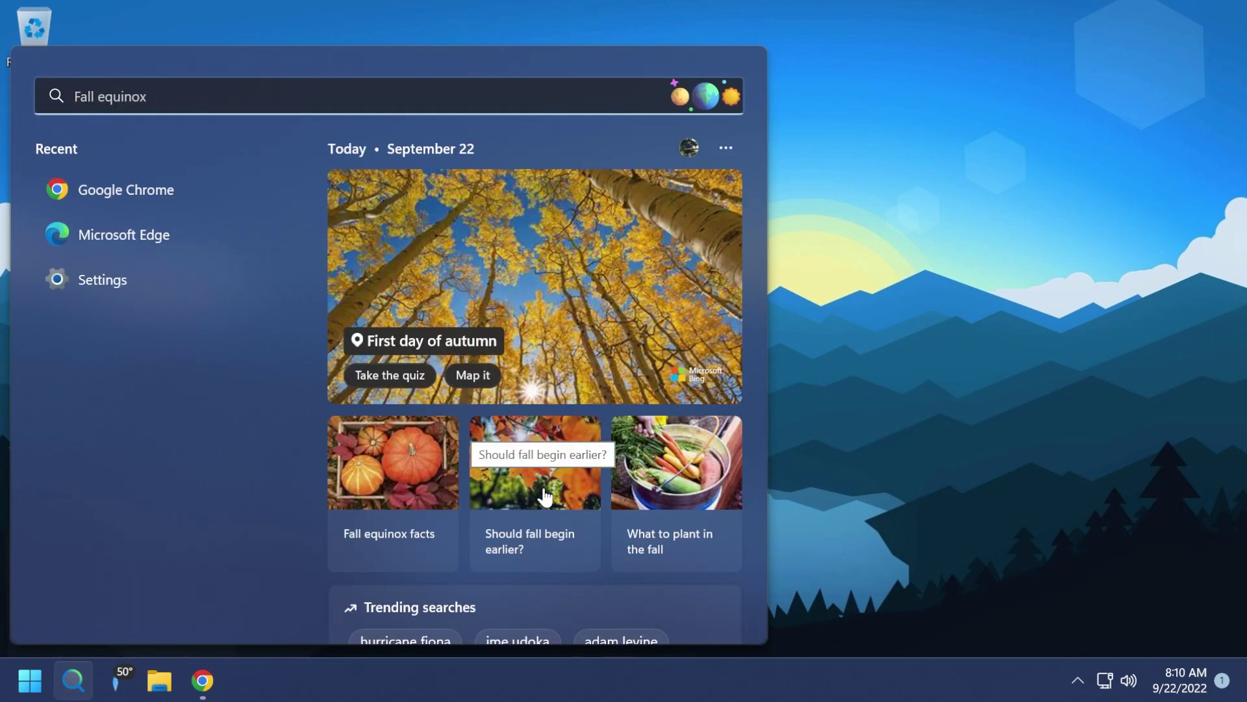
{"action": "type", "text": "cmd"}
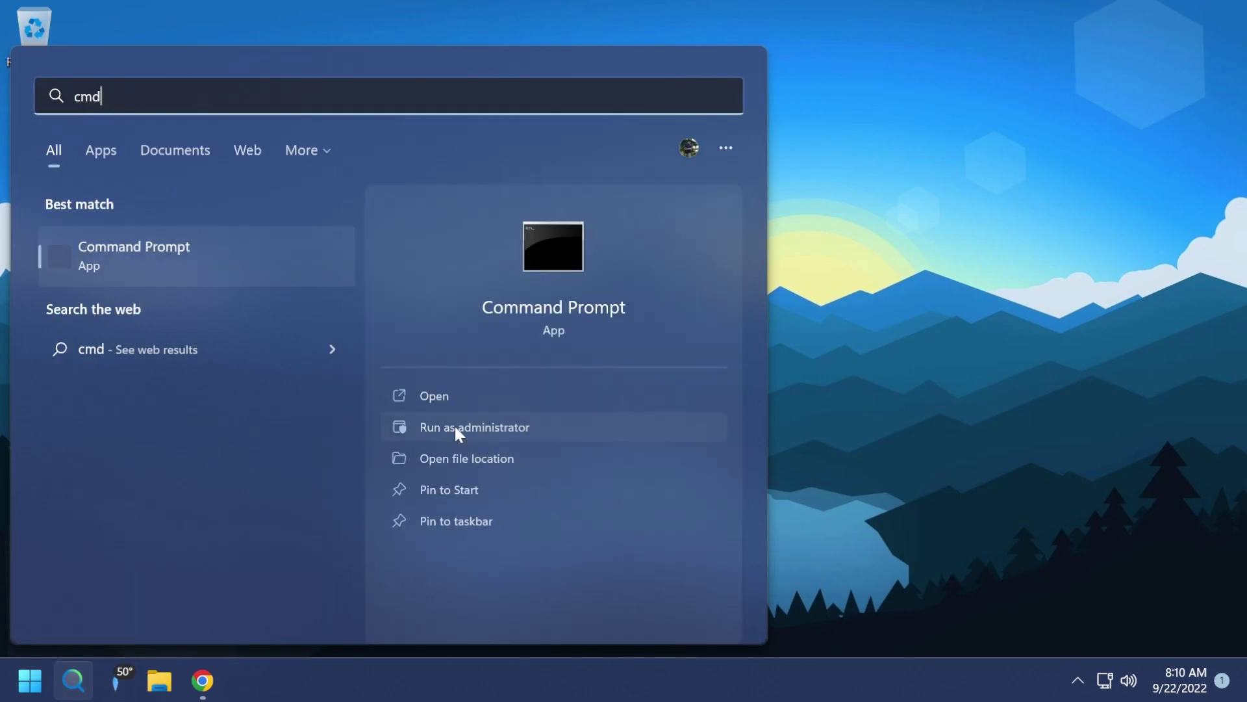
{"action": "left_click", "coordinate": [454, 427]}
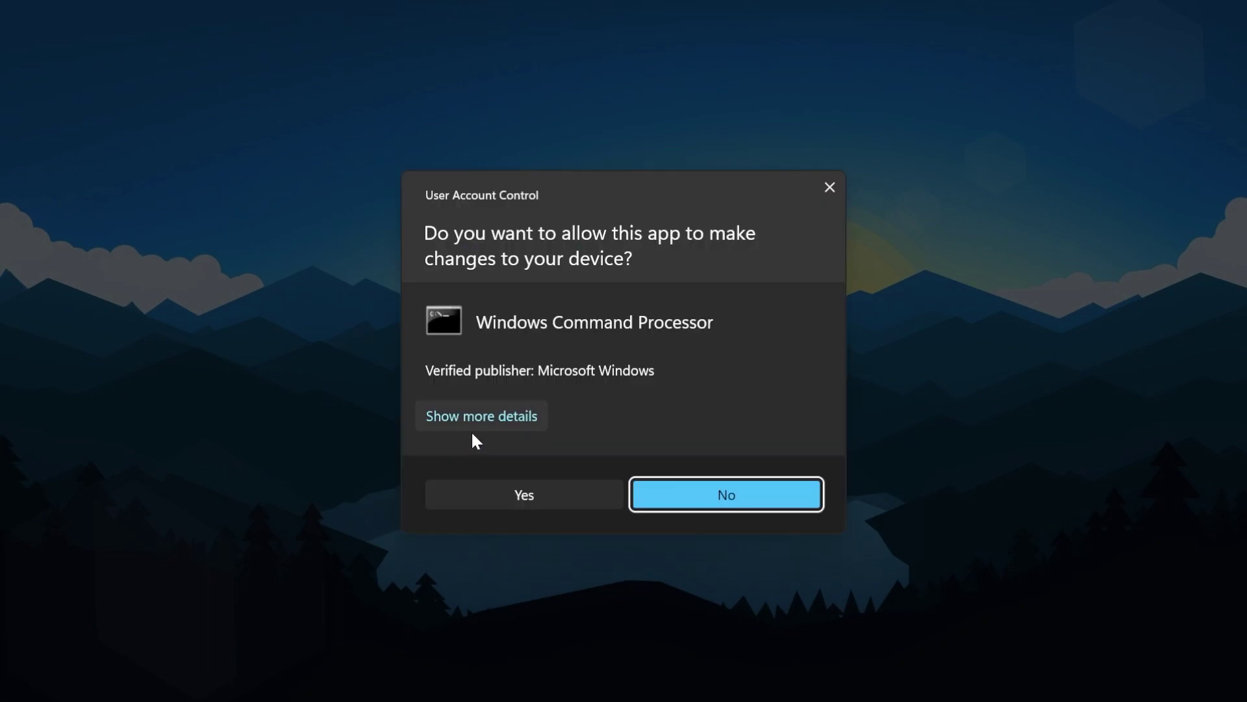
{"action": "left_click", "coordinate": [542, 492]}
{"action": "left_click_drag", "start_coordinate": [485, 91], "coordinate": [600, 116]}
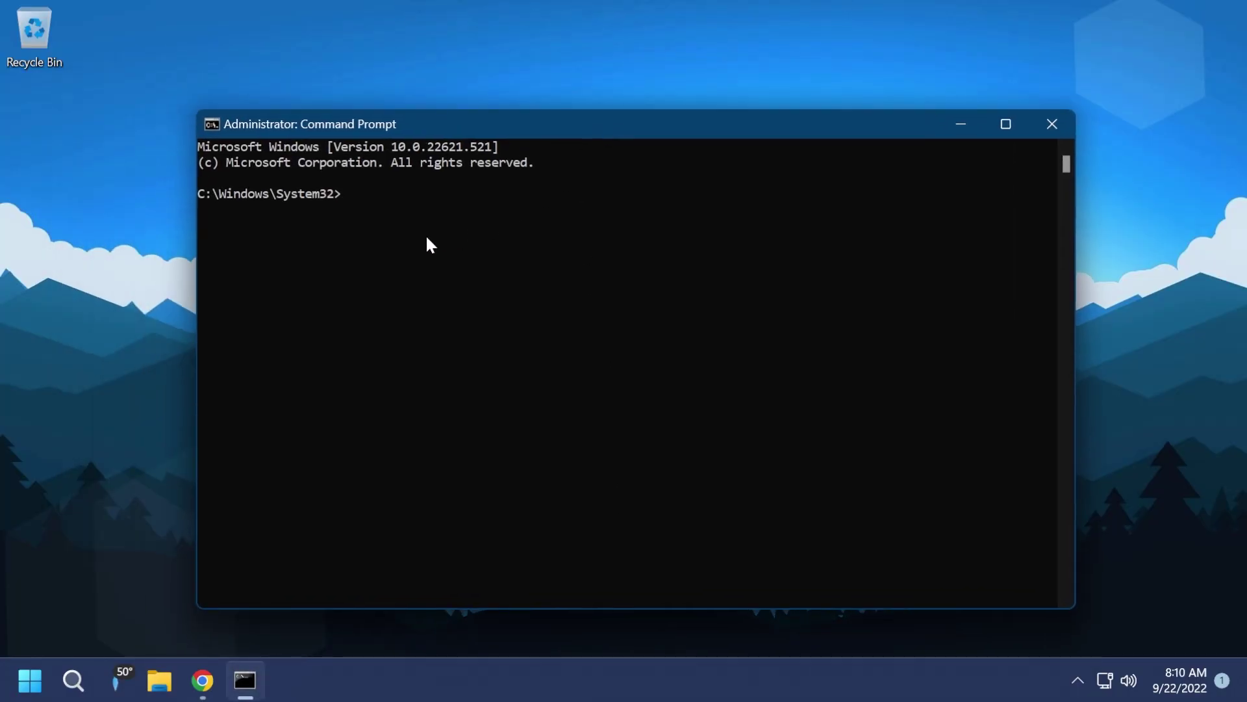
Run vivetool /enable /id:37634385 and vivetool /enable /id:39145991 in the console.
{"action": "type", "text": "vivetool /enable /id:37634385"}
{"action": "key", "text": "Return"}
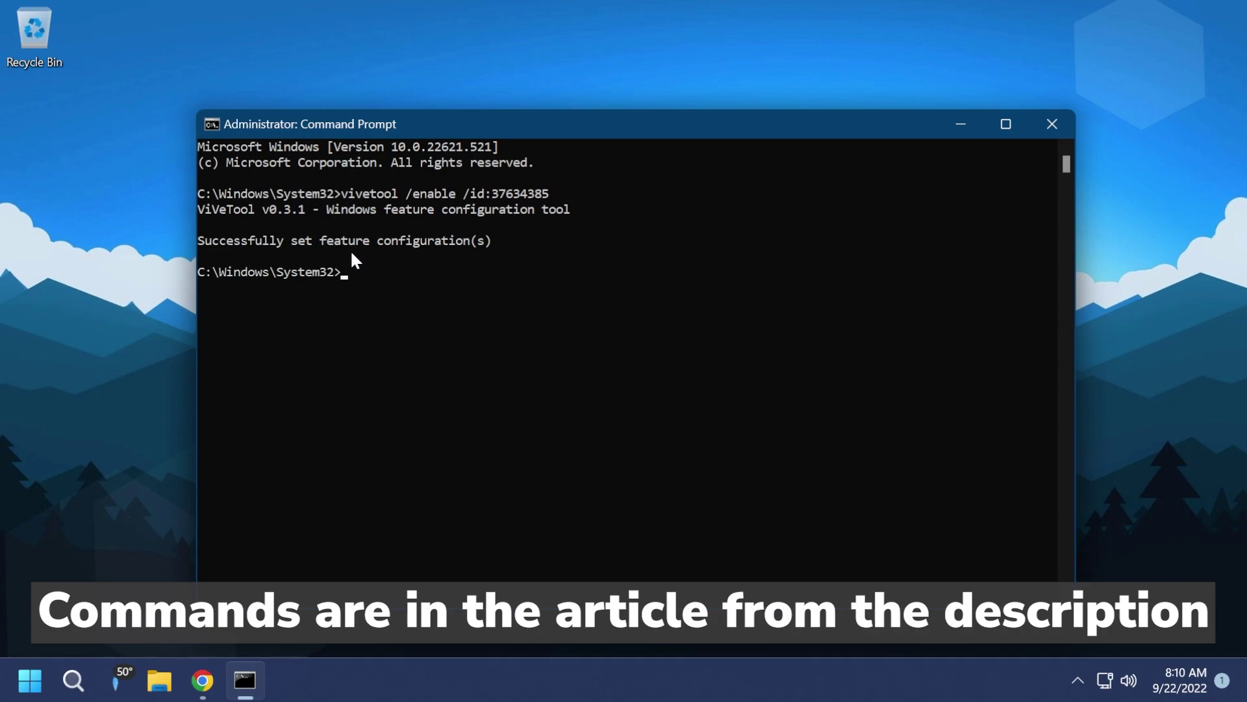
{"action": "type", "text": "vivetool /enable /id:39145991"}
{"action": "key", "text": "Return"}
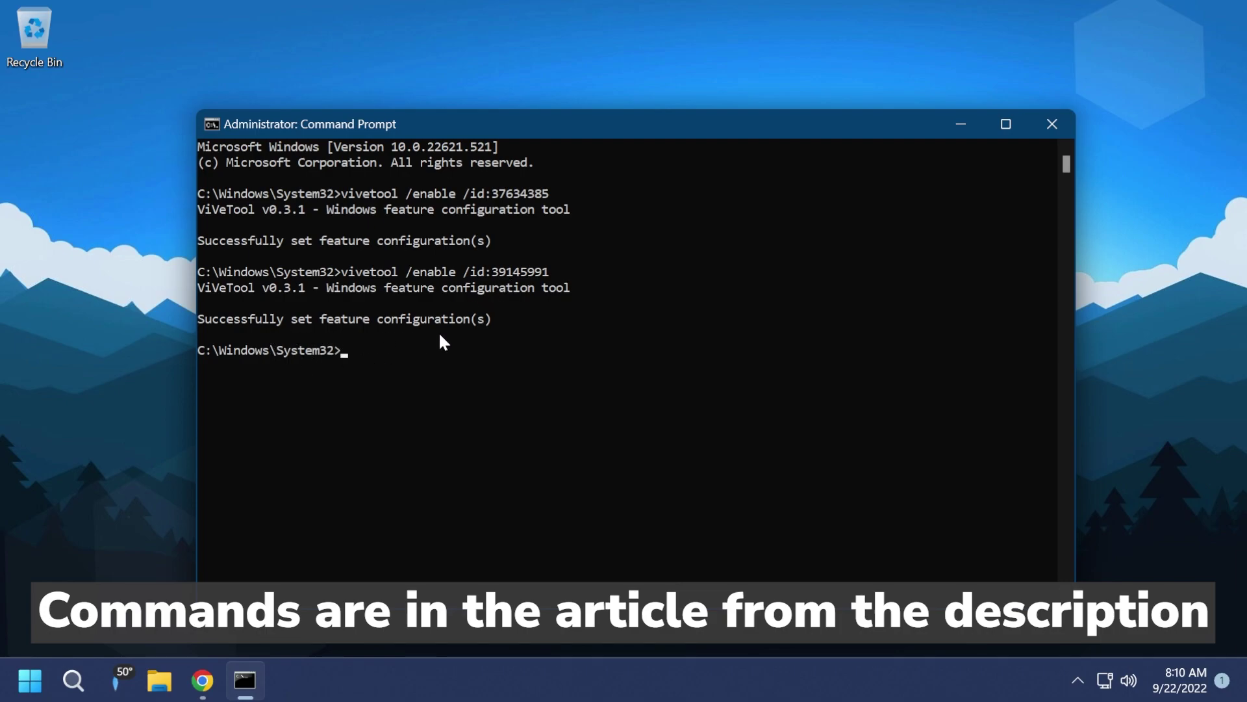
Close Command Prompt and restart Windows from the Start button's power menu.
{"action": "left_click", "coordinate": [1047, 125]}
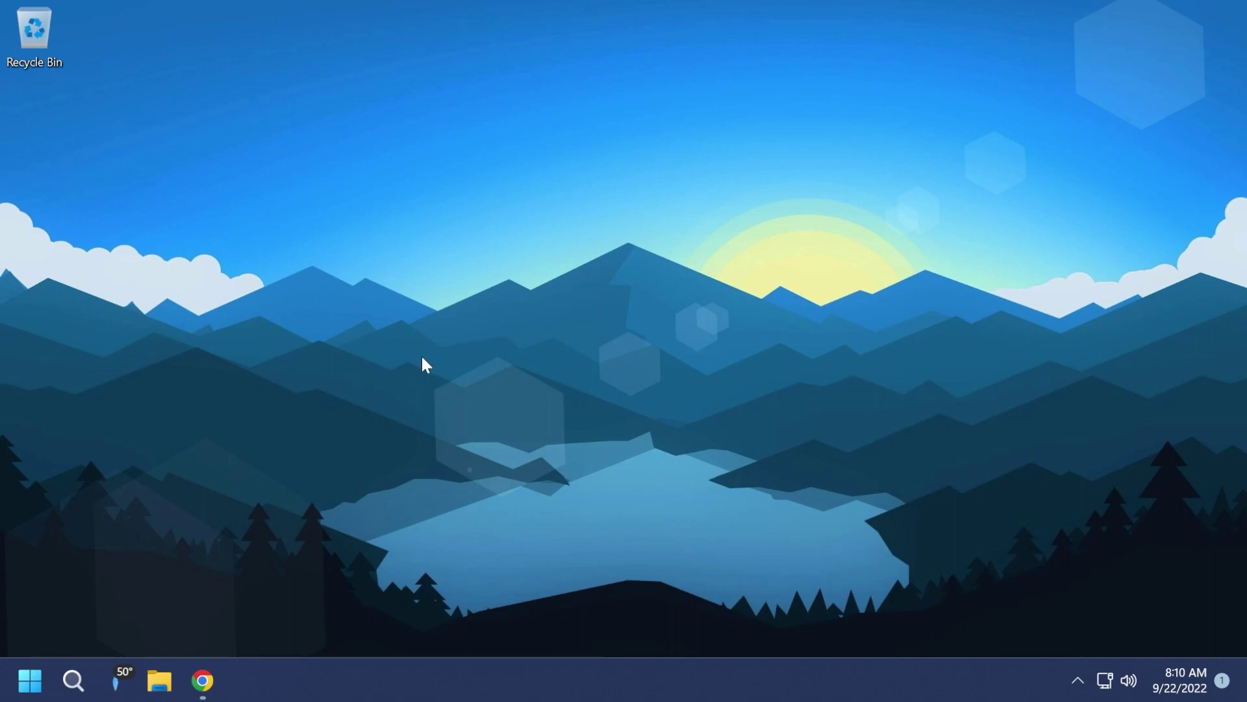
{"action": "right_click", "coordinate": [30, 680]}
{"action": "mouse_move", "coordinate": [139, 610]}
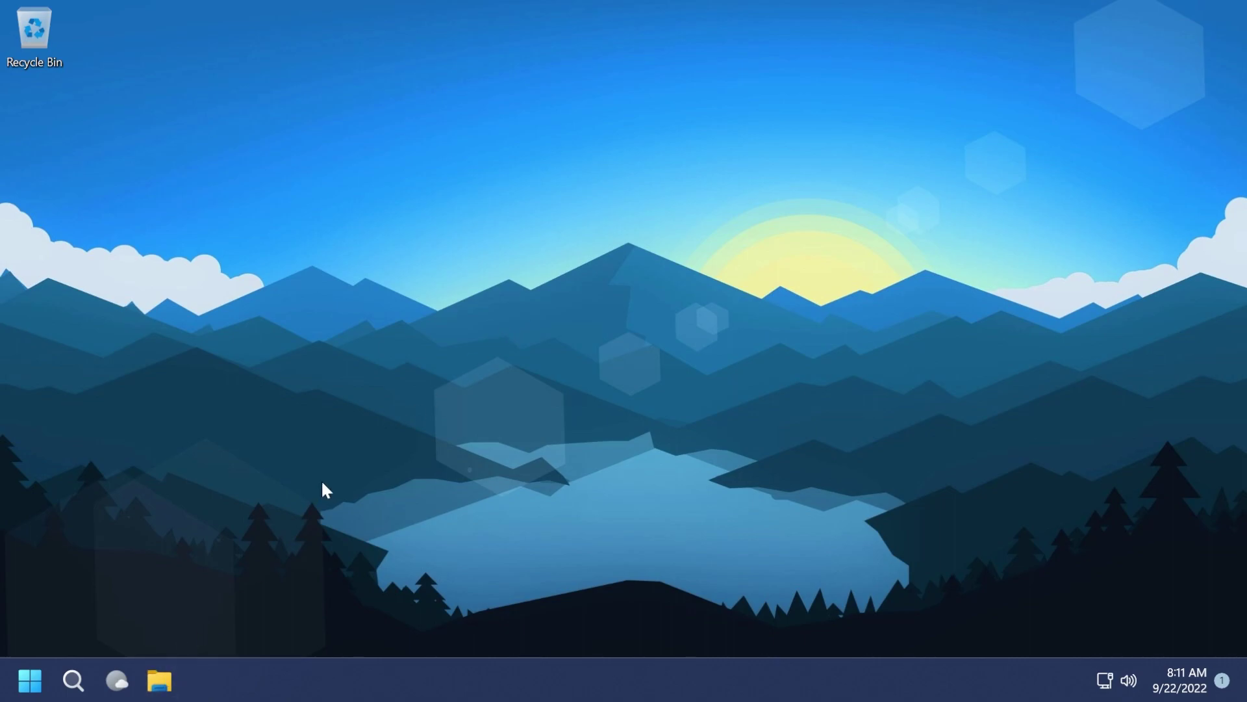
{"action": "key", "text": "super+e"}
Add a Home tab, open Pictures in its own tab, and close the This PC tab.
{"action": "left_click", "coordinate": [239, 505]}
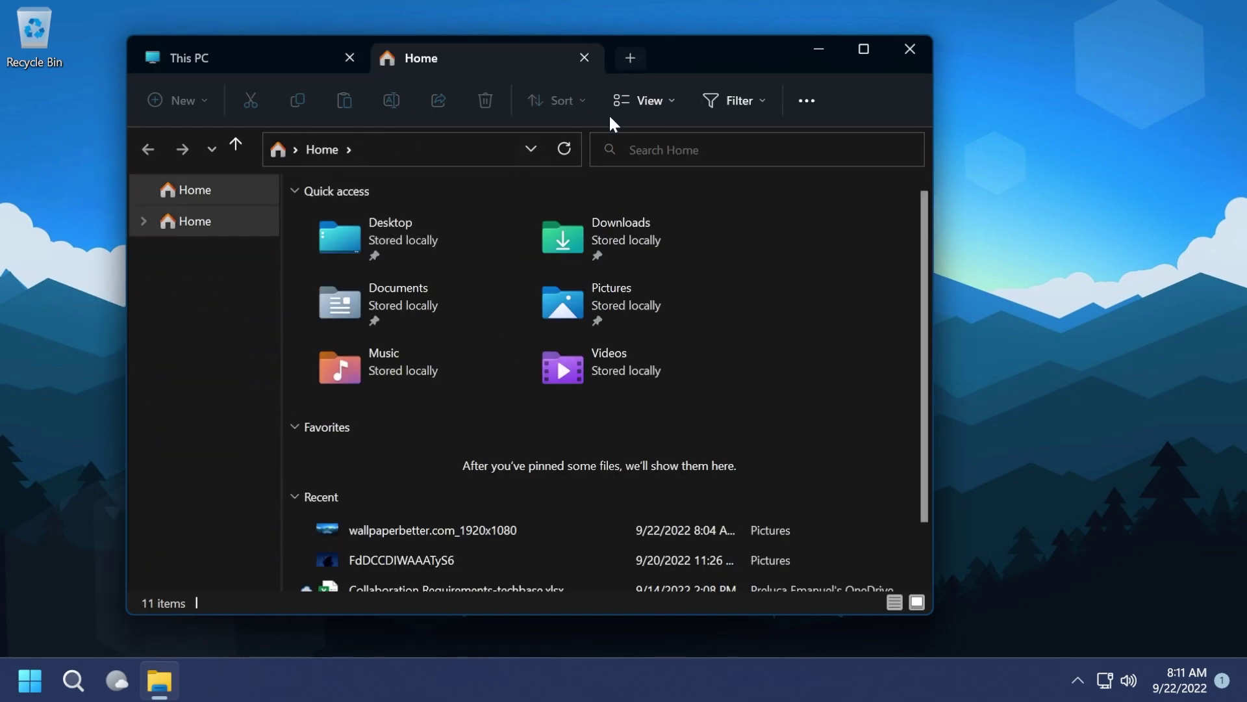
{"action": "left_click", "coordinate": [629, 56]}
{"action": "middle_click", "coordinate": [206, 381]}
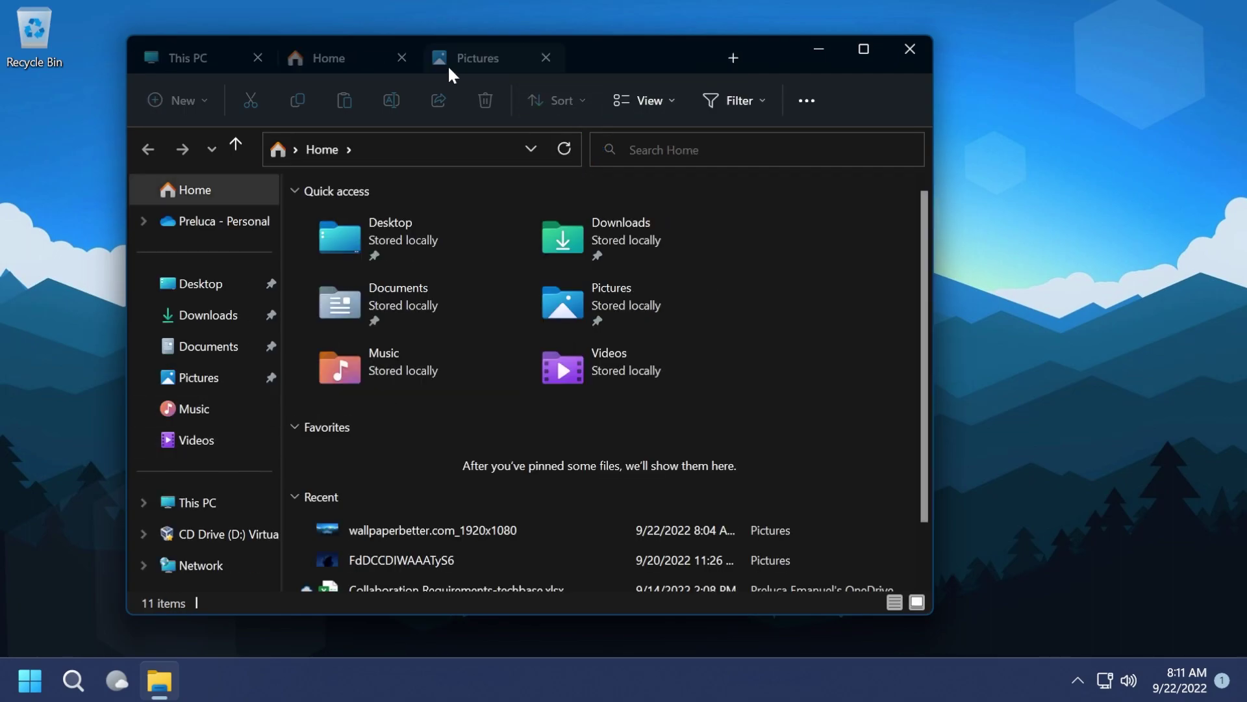
{"action": "right_click", "coordinate": [329, 56]}
{"action": "left_click", "coordinate": [370, 104]}
Add four more Home tabs to the File Explorer window.
{"action": "left_click", "coordinate": [395, 52]}
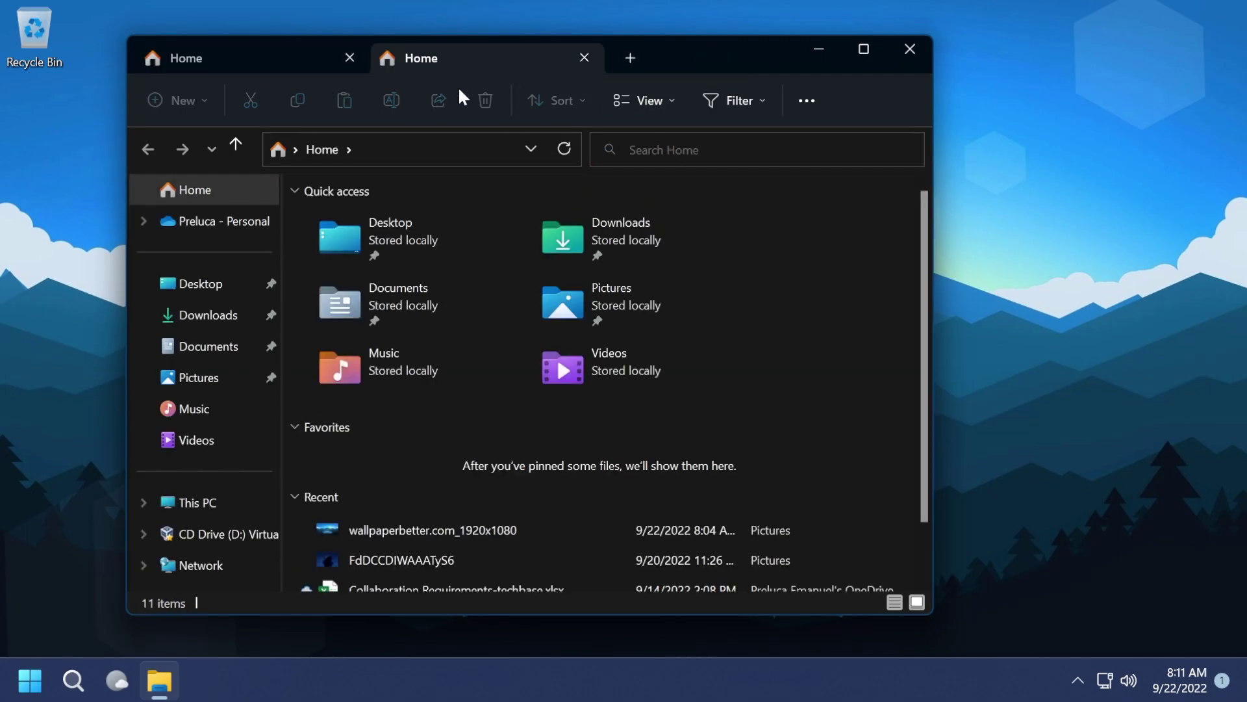
{"action": "left_click", "coordinate": [630, 58]}
{"action": "left_click", "coordinate": [736, 57]}
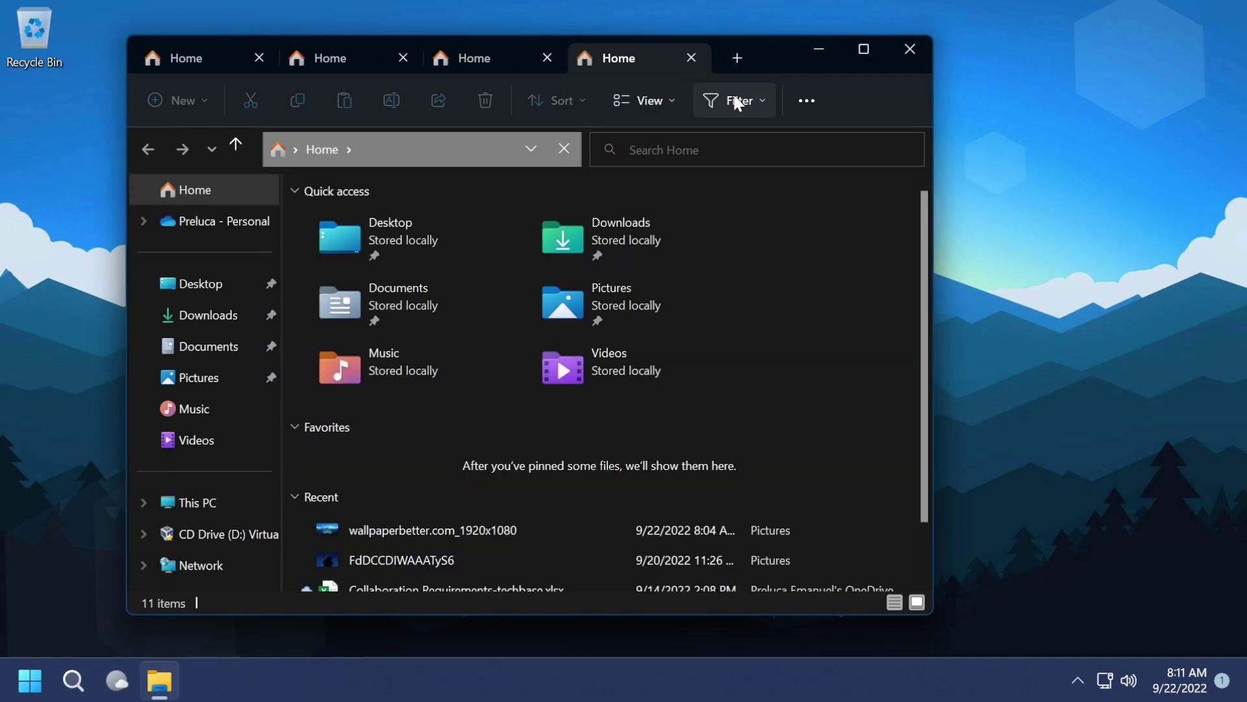
{"action": "left_click", "coordinate": [741, 57]}
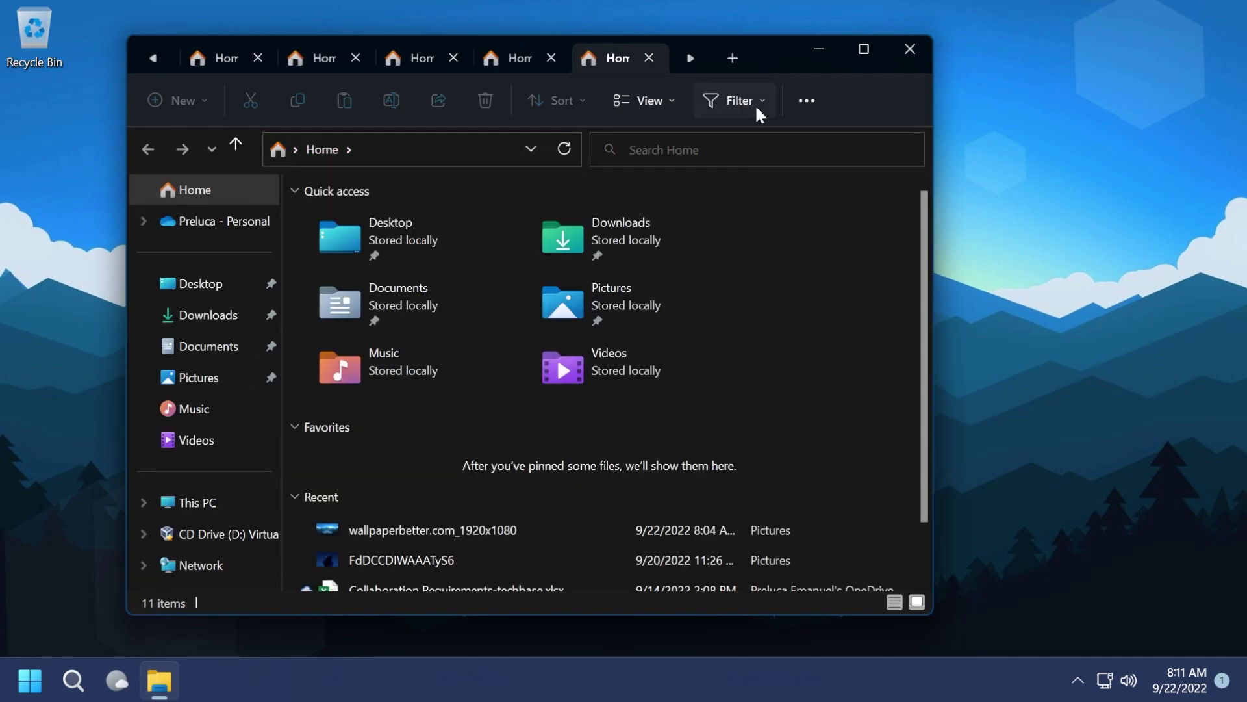